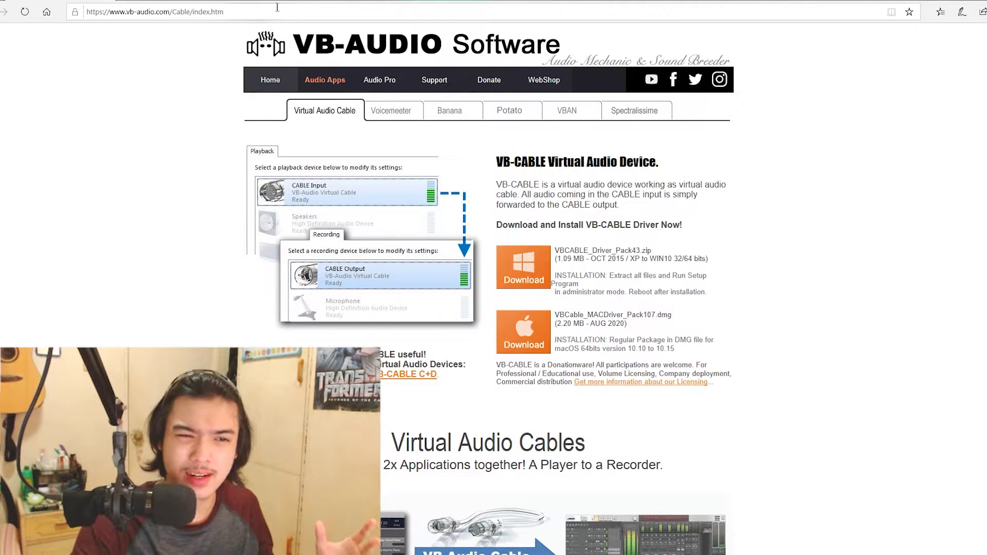
# Restore Realtek HD Audio Manager and place it to the right of the VB-CABLE page
pyautogui.click(165, 36)
pyautogui.moveTo(504, 109); pyautogui.dragTo(745, 105)
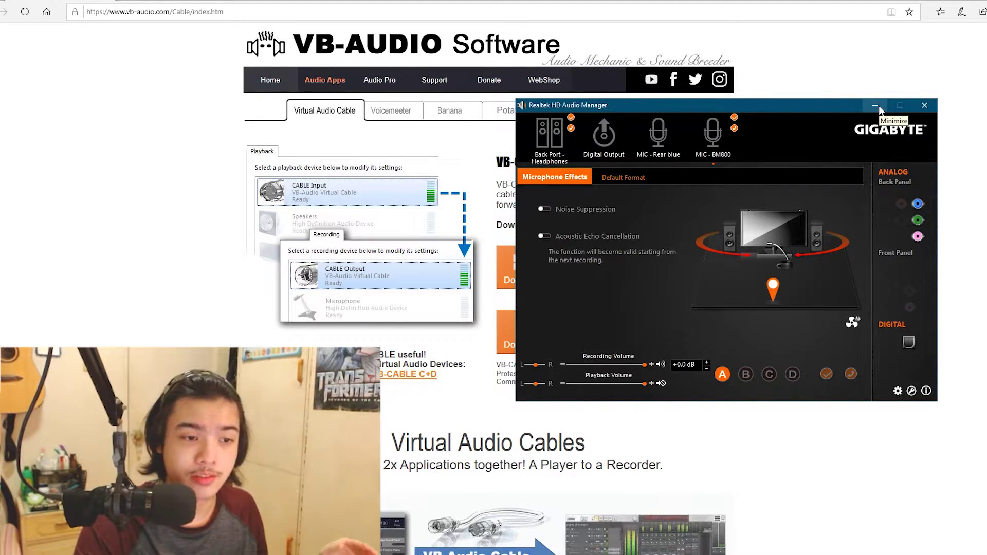
pyautogui.moveTo(833, 104); pyautogui.dragTo(824, 107)
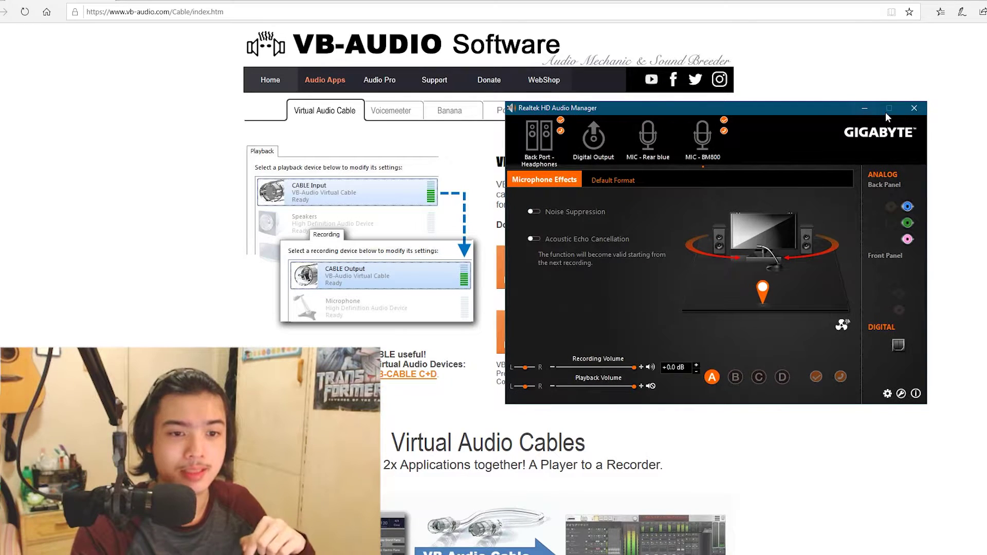
# Minimize Realtek, highlight the VB-CABLE Virtual Audio Device heading, and scroll to the downloads
pyautogui.click(864, 108)
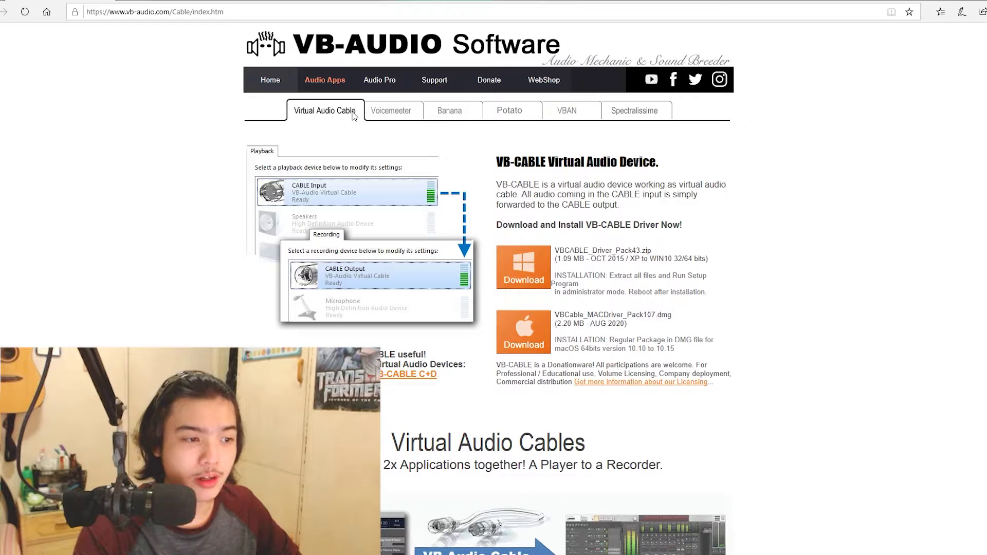
pyautogui.moveTo(668, 166); pyautogui.dragTo(497, 162)
pyautogui.click(764, 228)
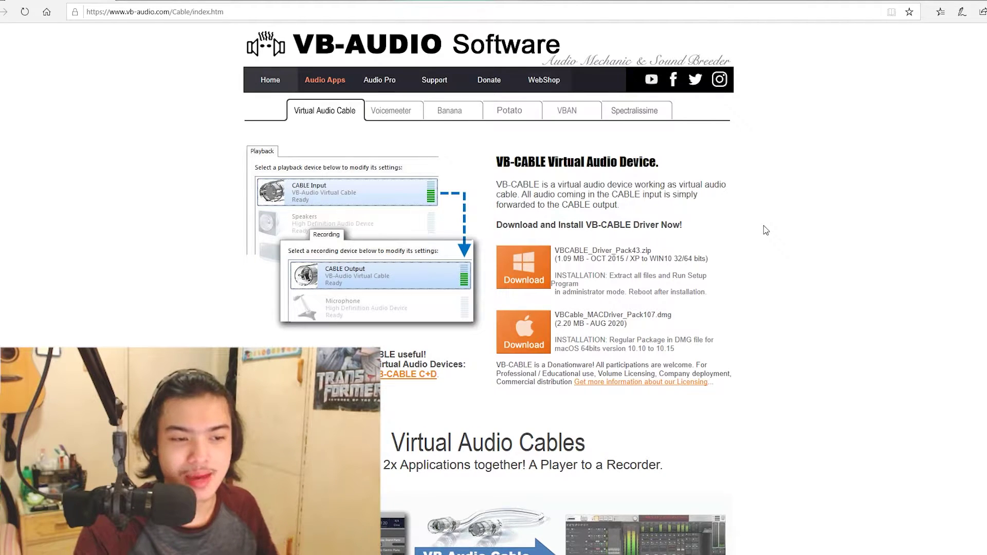
pyautogui.moveTo(684, 164); pyautogui.dragTo(528, 163)
pyautogui.click(786, 224)
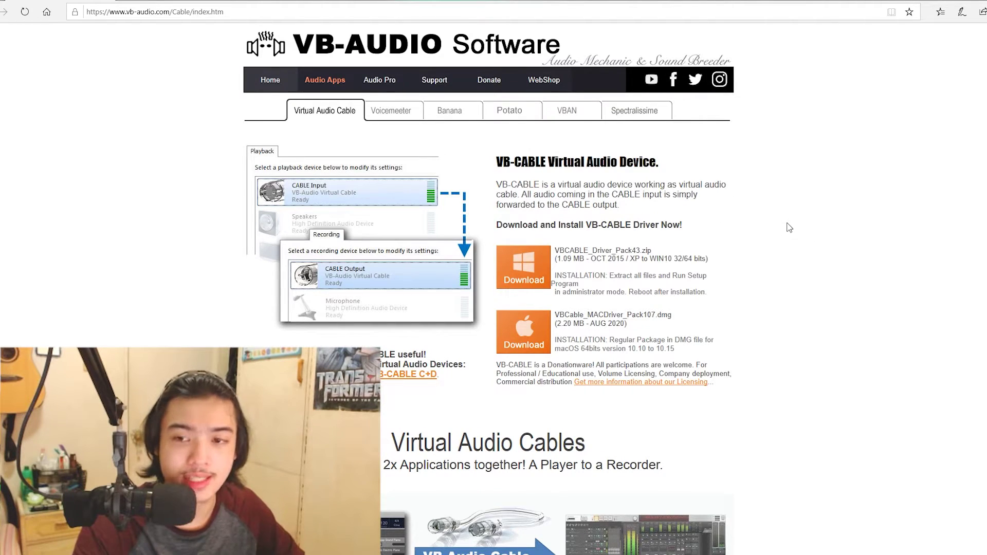
pyautogui.scroll(-2, 609, 205)
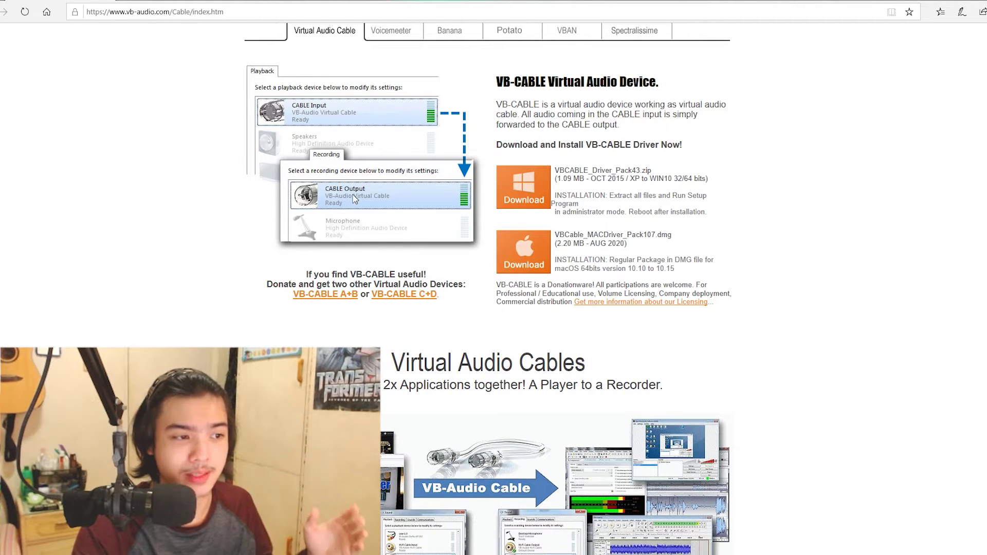
pyautogui.scroll(2, 353, 195)
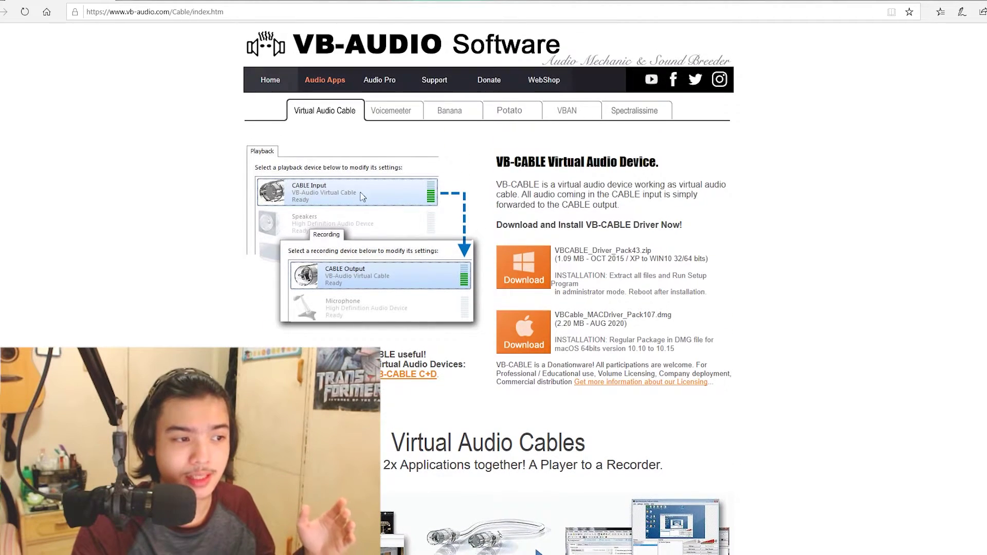
# Open the Voicemeeter product page and scroll through it
pyautogui.click(404, 116)
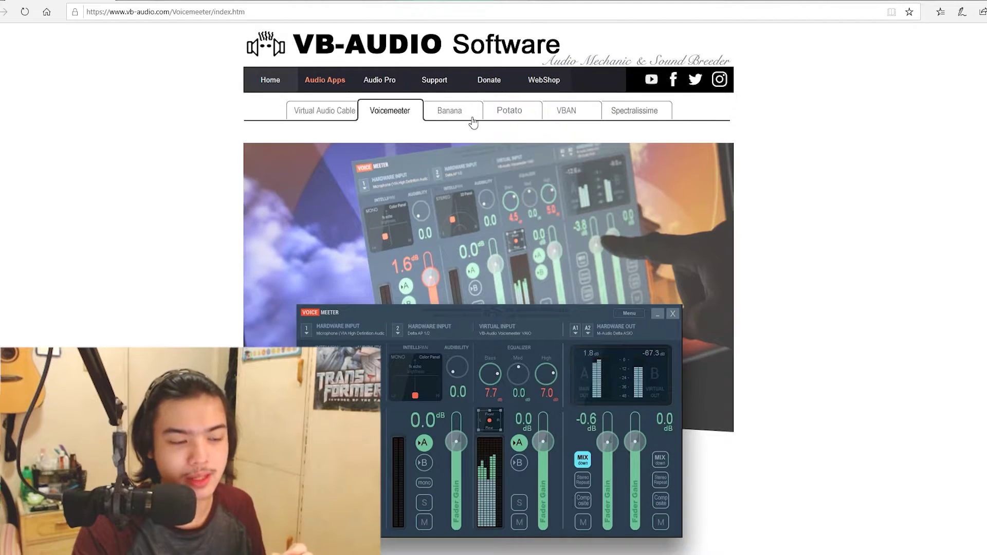
pyautogui.scroll(-3, 488, 180)
pyautogui.scroll(2, 488, 179)
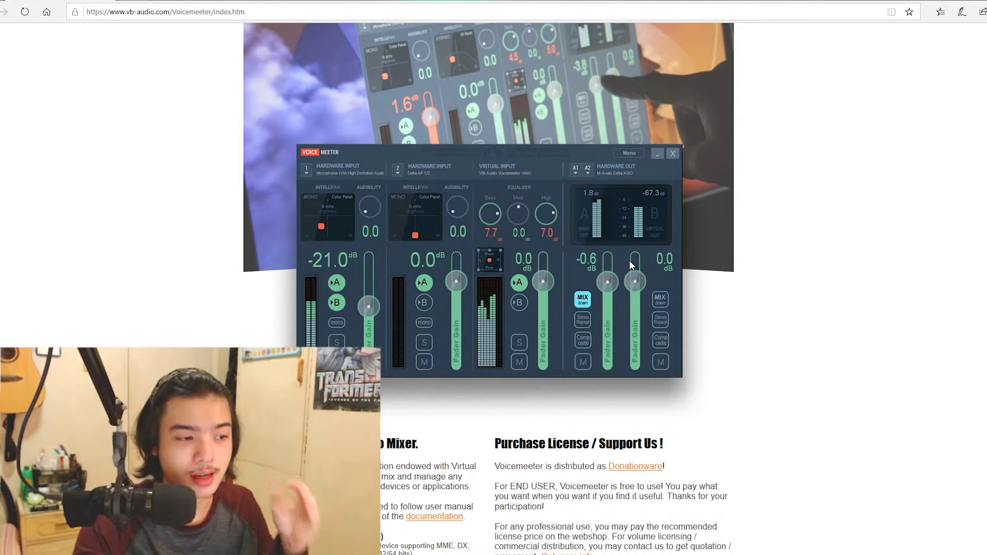
pyautogui.scroll(2, 629, 260)
# Browse the Banana and Potato pages, ending on the Voicemeeter Banana page
pyautogui.click(452, 33)
pyautogui.scroll(-3, 468, 254)
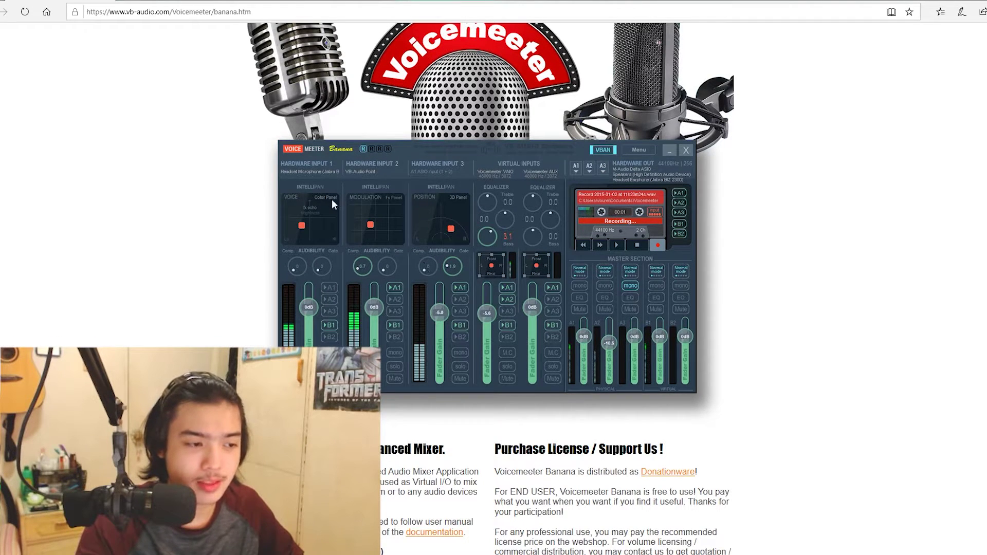
pyautogui.scroll(-1, 471, 214)
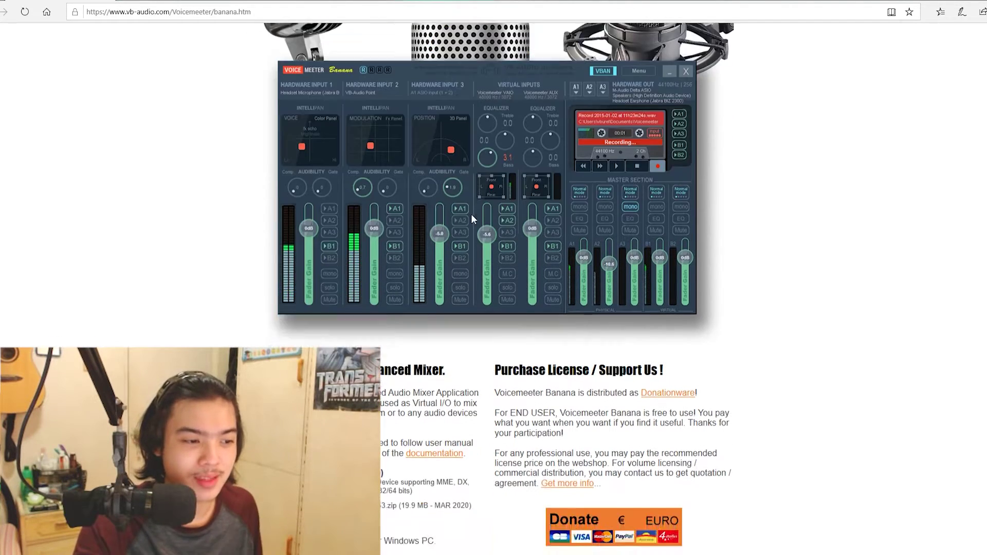
pyautogui.scroll(2, 422, 277)
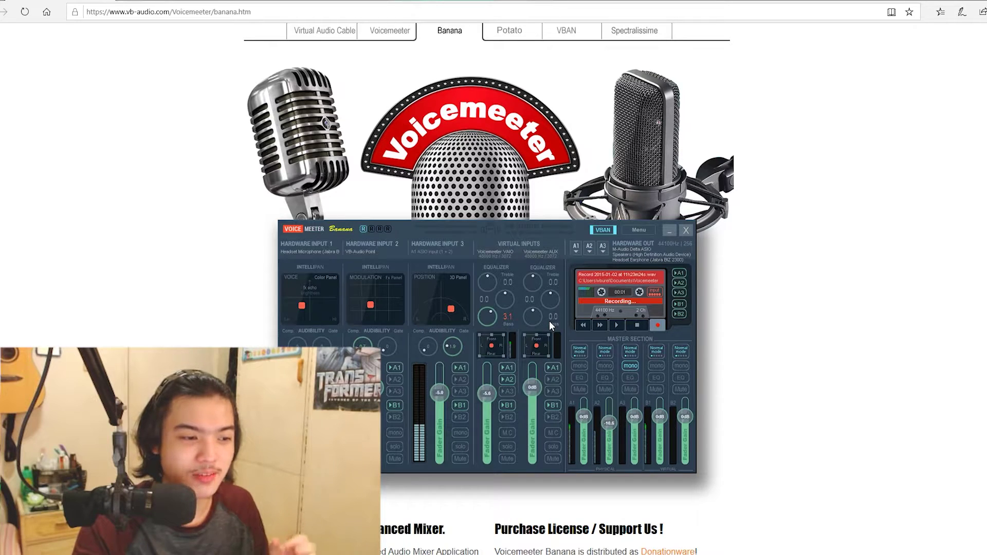
pyautogui.click(513, 31)
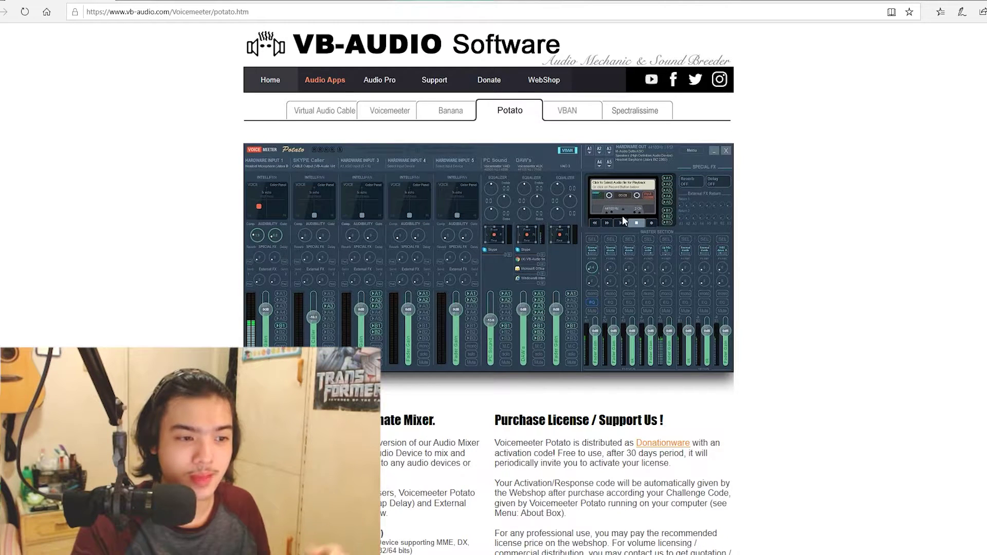
pyautogui.click(451, 112)
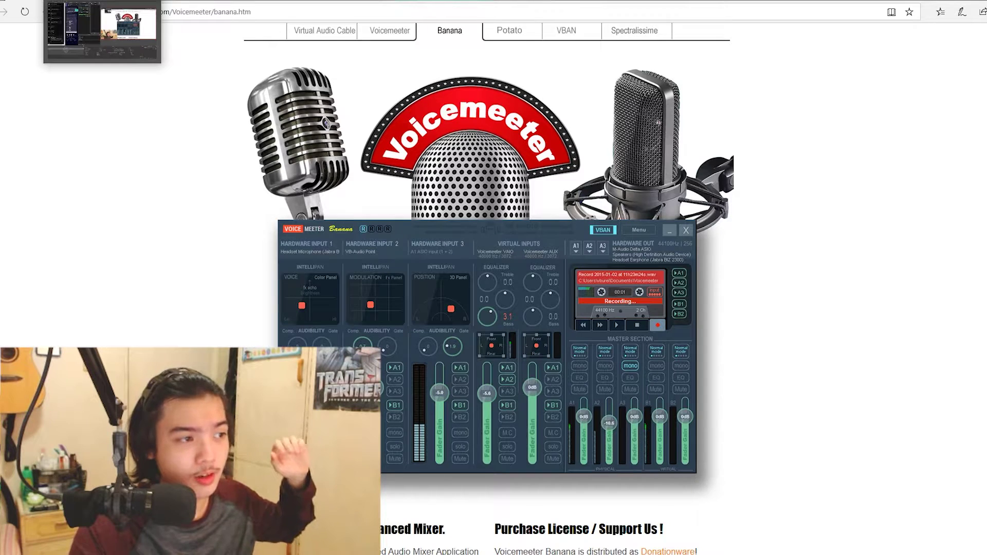
# Restore and reposition Realtek, then open Windows Sound's Recording devices list
pyautogui.click(146, 23)
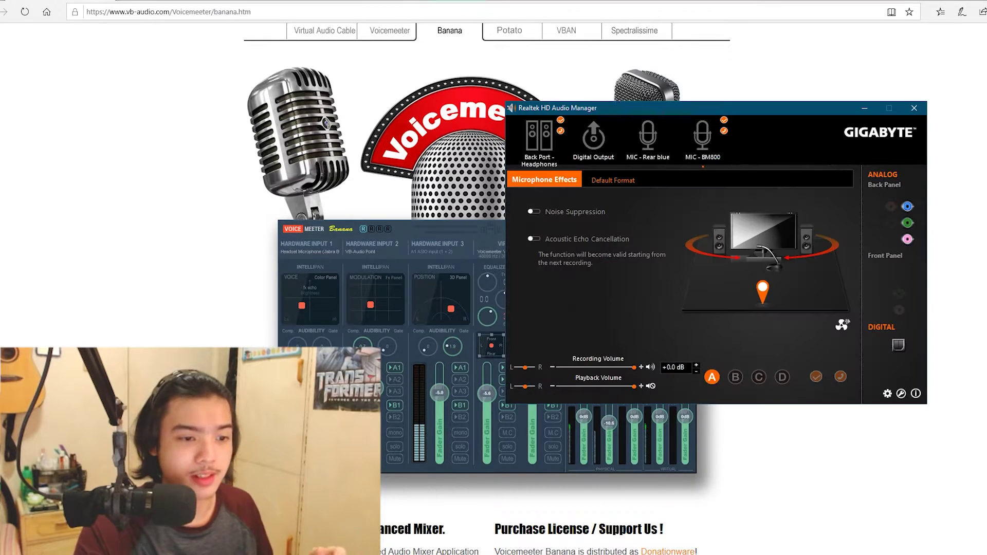
pyautogui.moveTo(751, 108); pyautogui.dragTo(728, 101)
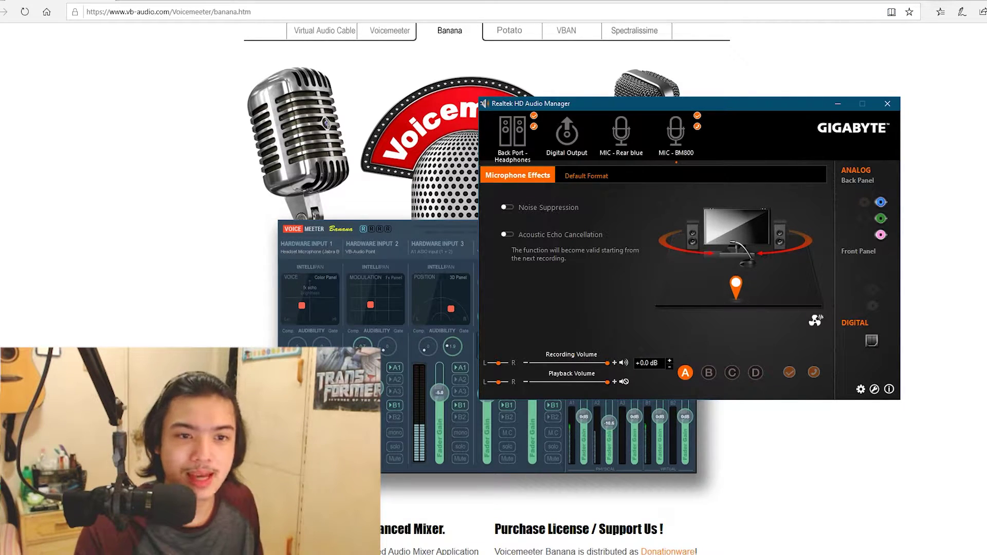
pyautogui.click(801, 122)
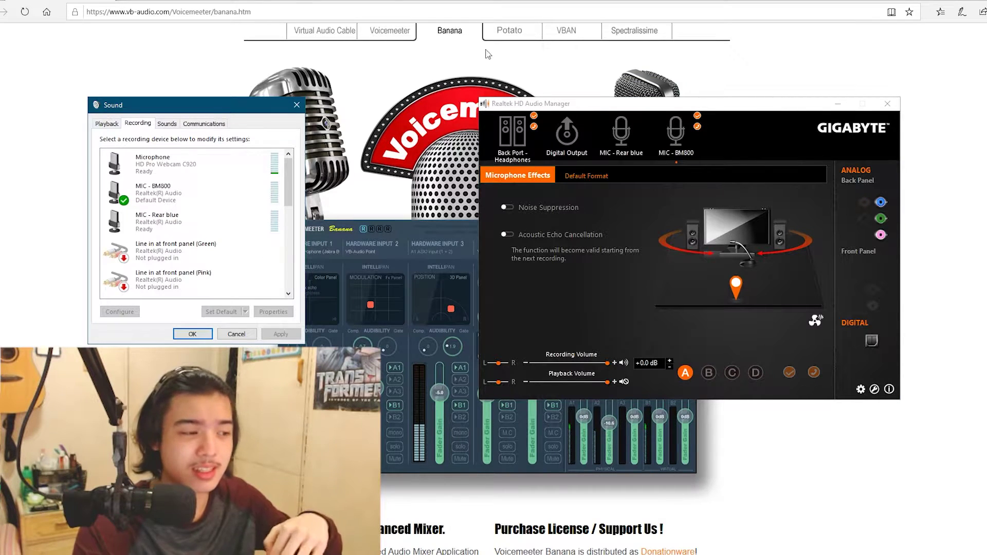
pyautogui.moveTo(205, 109); pyautogui.dragTo(237, 105)
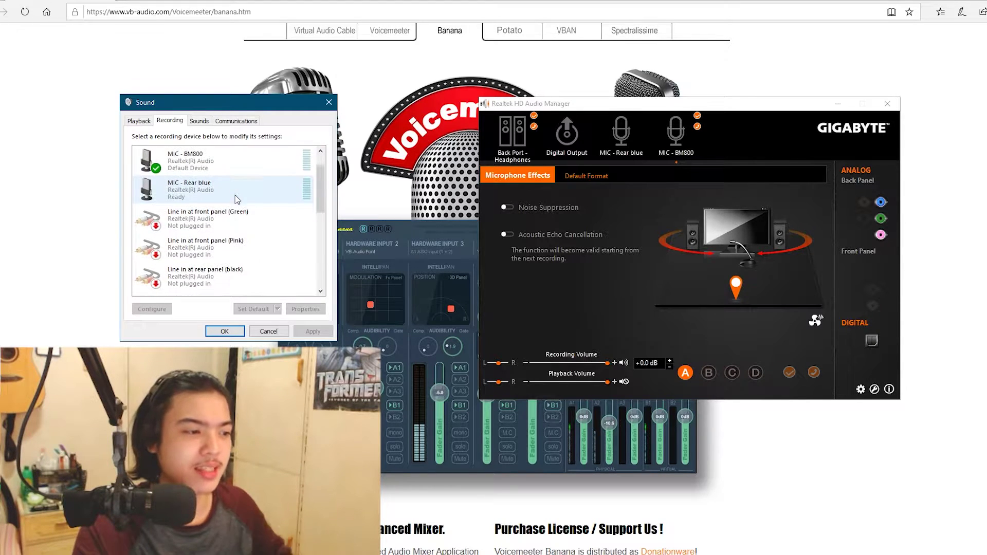
pyautogui.moveTo(320, 177); pyautogui.dragTo(325, 139)
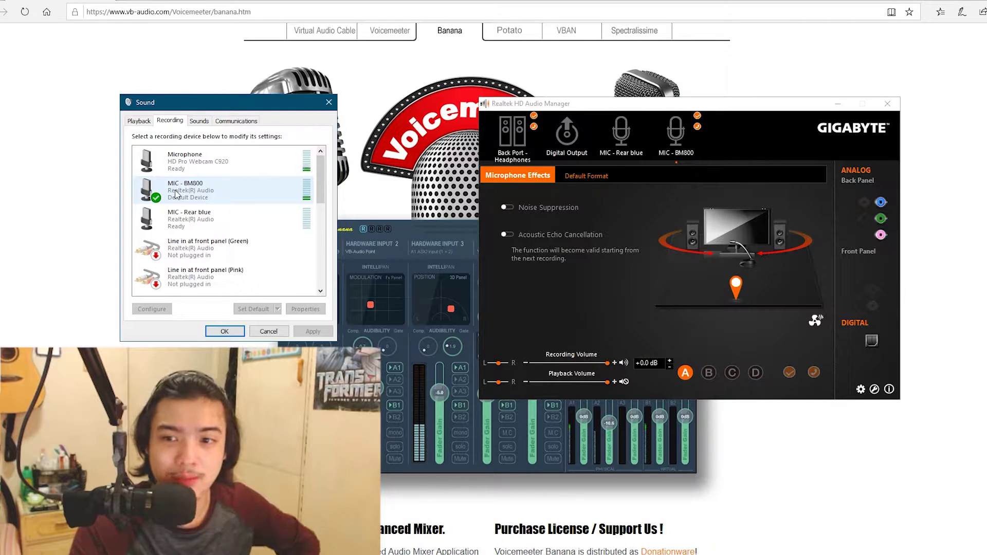
pyautogui.scroll(-1, 323, 176)
pyautogui.moveTo(323, 175)
pyautogui.mouseDown()
pyautogui.moveTo(324, 257)
pyautogui.moveTo(325, 195)
pyautogui.moveTo(339, 169)
pyautogui.mouseUp()
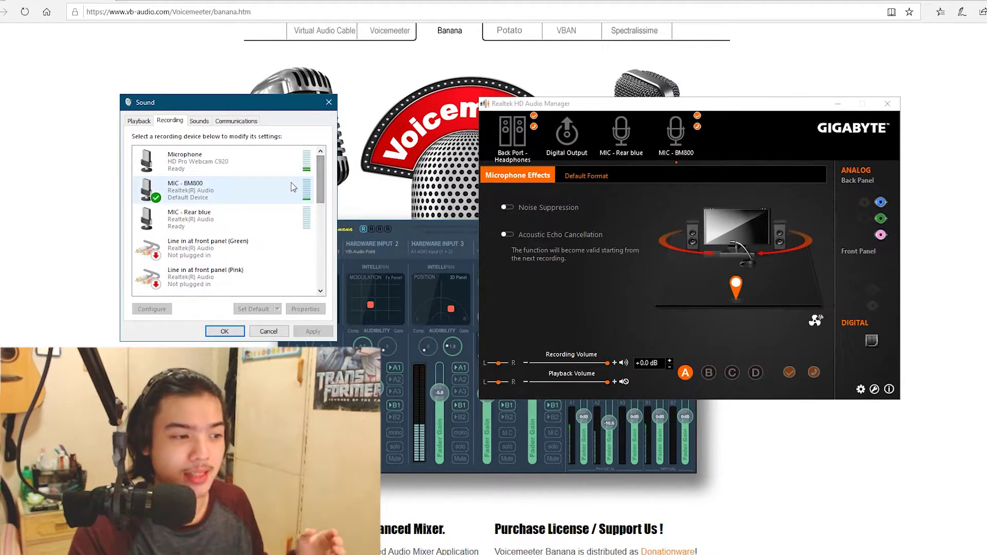
pyautogui.doubleClick(273, 183)
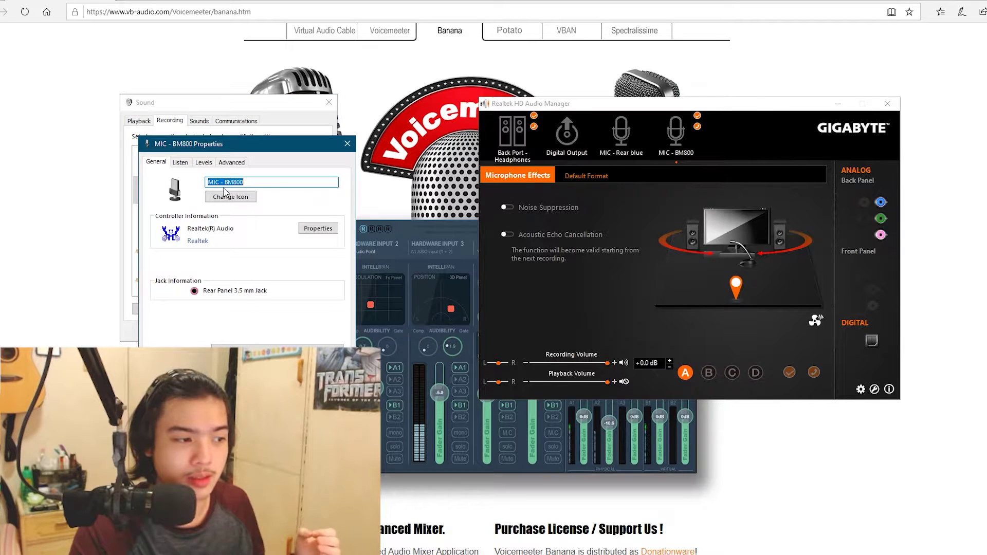
pyautogui.click(264, 182)
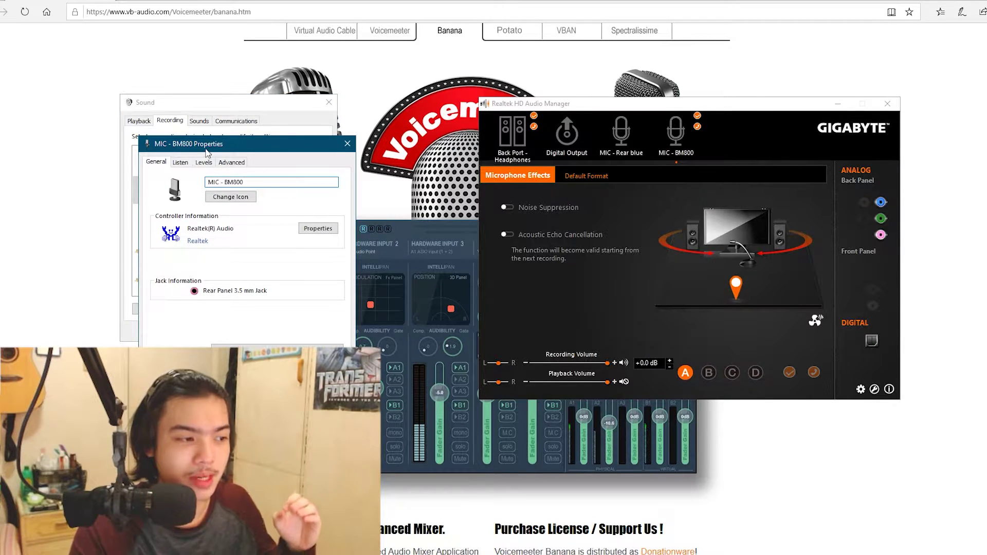
pyautogui.click(180, 163)
pyautogui.moveTo(228, 147); pyautogui.dragTo(333, 126)
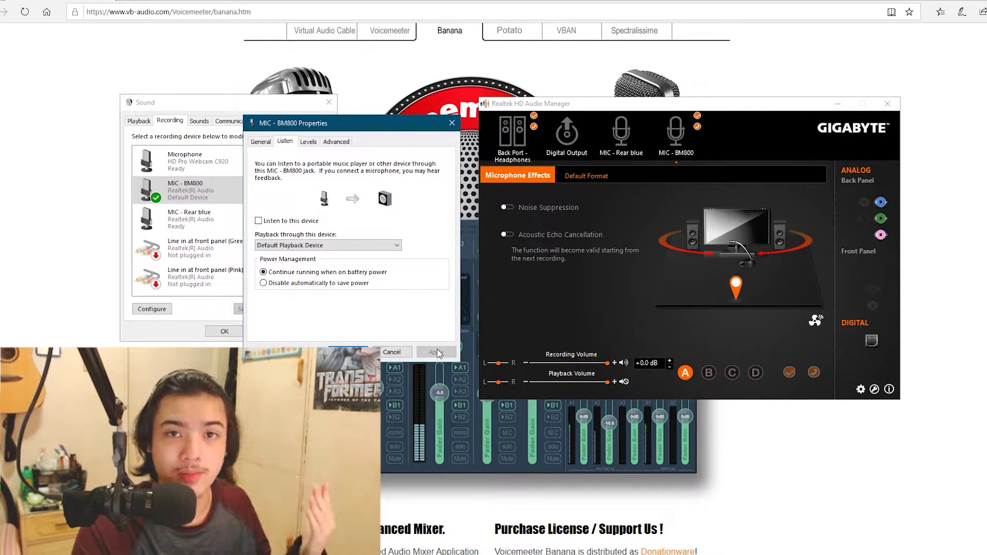
pyautogui.click(392, 351)
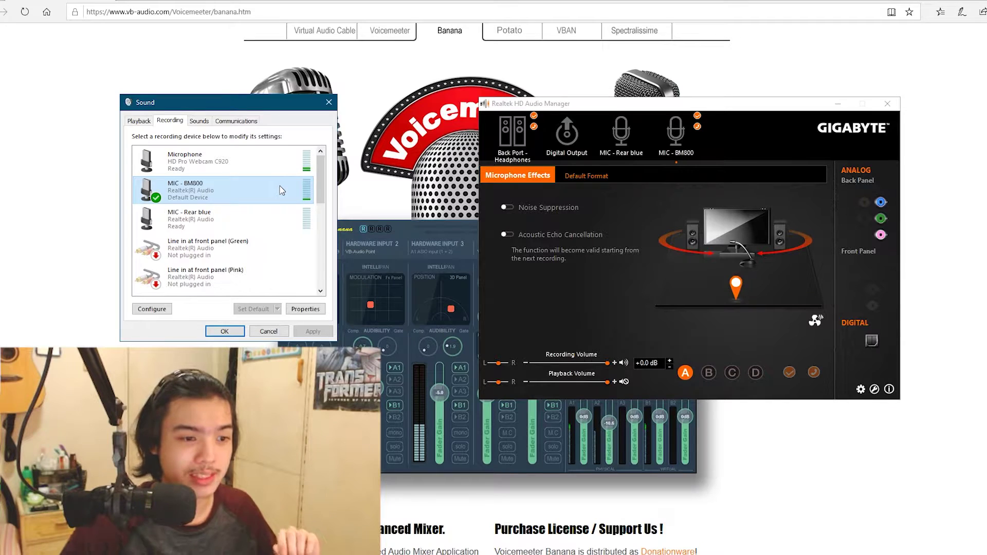
# Close the Sound dialog with OK and move the Realtek window left
pyautogui.click(223, 332)
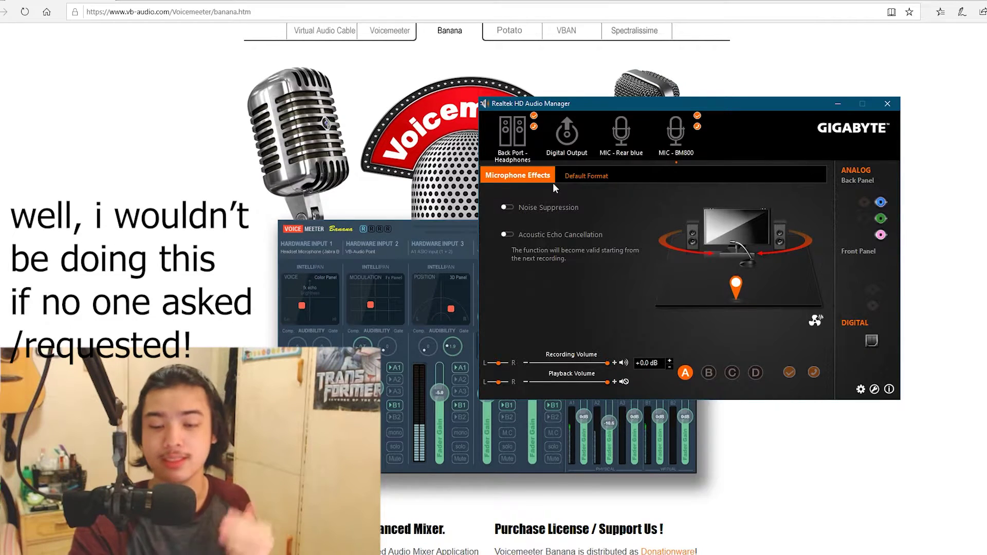
pyautogui.moveTo(621, 109); pyautogui.dragTo(573, 100)
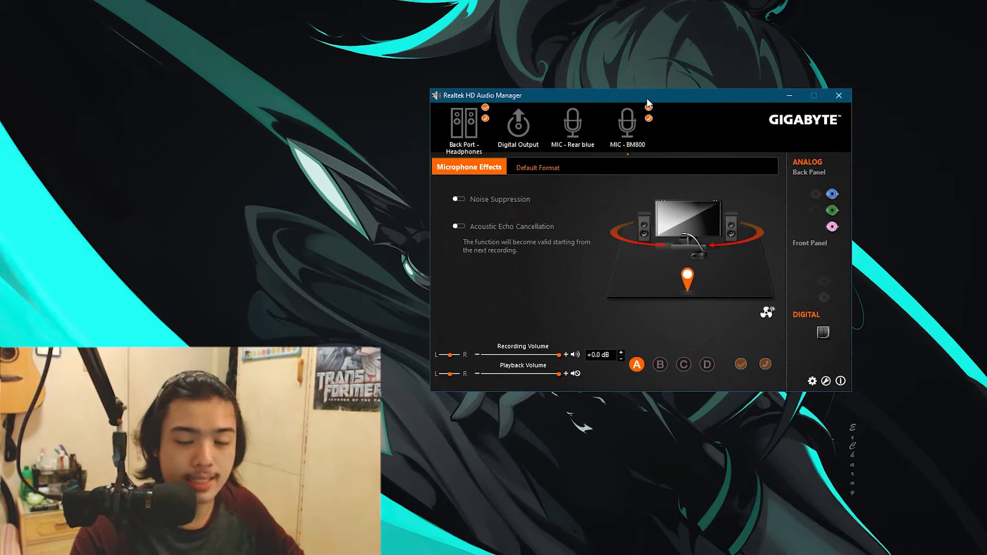
pyautogui.moveTo(647, 98); pyautogui.dragTo(596, 94)
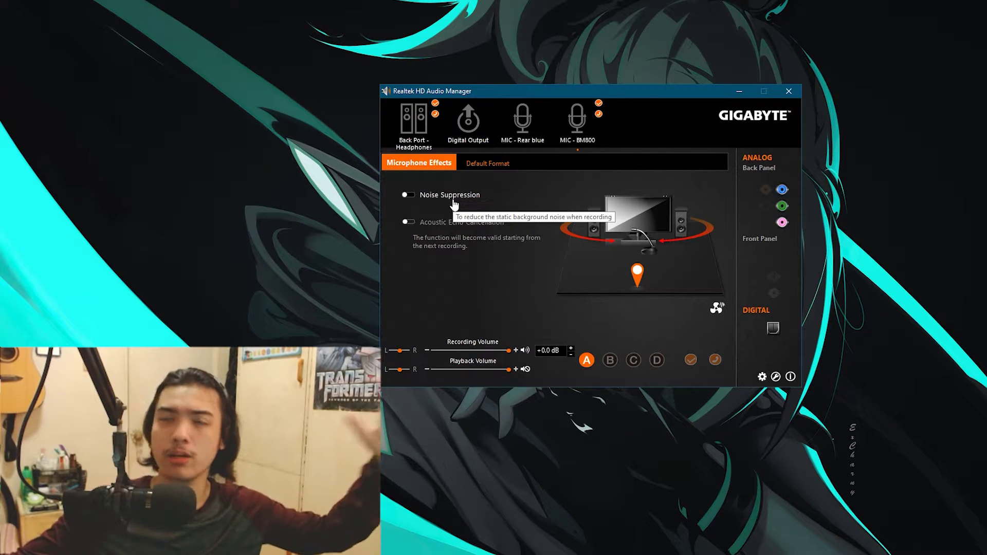
# Enable Noise Suppression and Acoustic Echo Cancellation, and set Microphone Boost to +10.0 dB
pyautogui.click(410, 197)
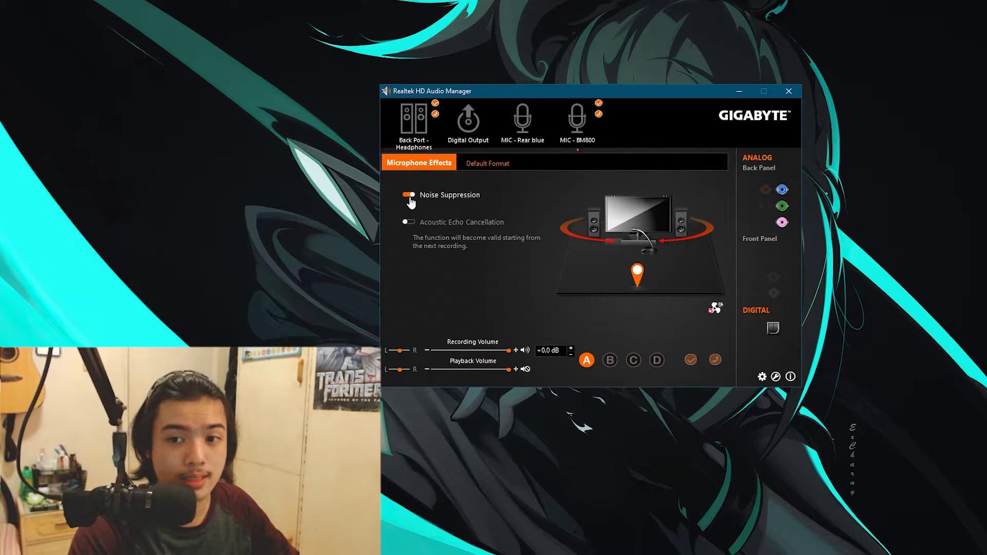
pyautogui.click(408, 224)
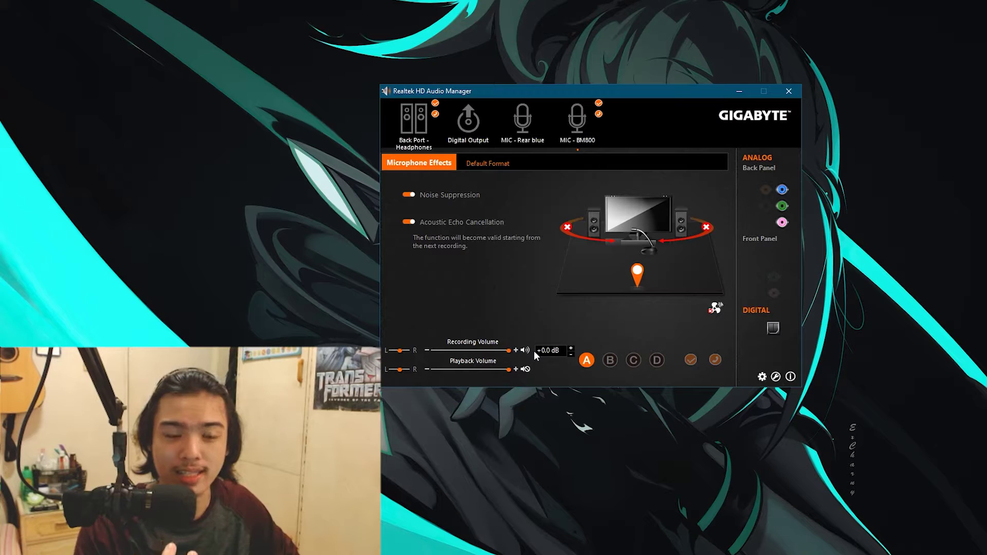
pyautogui.click(570, 349)
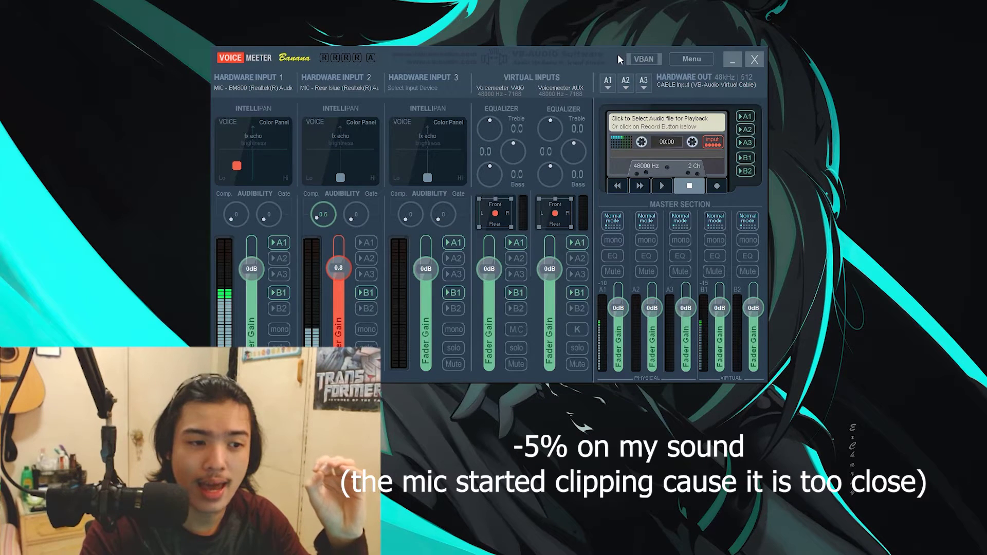
# Move the Voicemeeter Banana mixer right and down toward the screen centre
pyautogui.moveTo(618, 55); pyautogui.dragTo(700, 80)
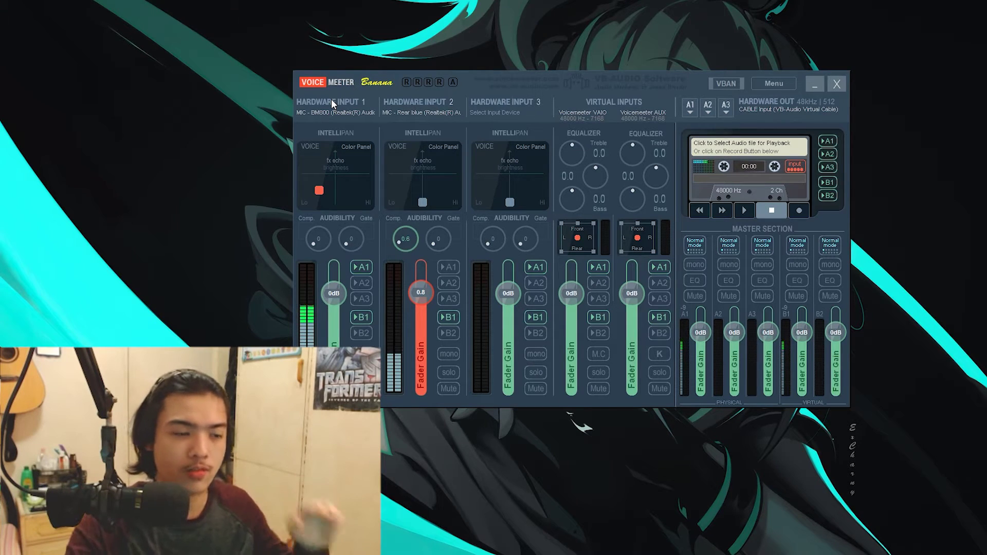
# Reset and place Hardware Input 1's Intellipan dot lower-left, then try gate 7.3 before resetting to 0
pyautogui.doubleClick(337, 172)
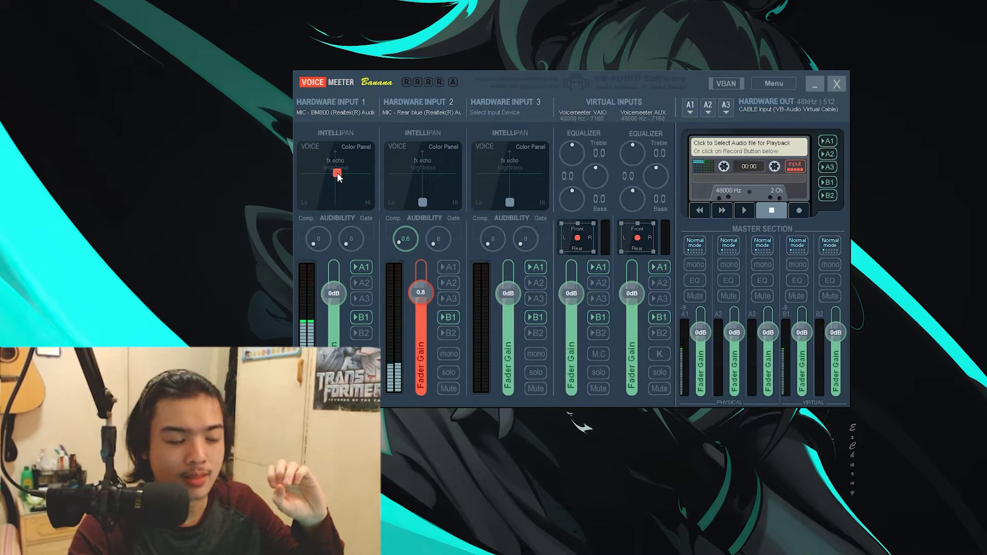
pyautogui.moveTo(334, 201); pyautogui.dragTo(323, 190)
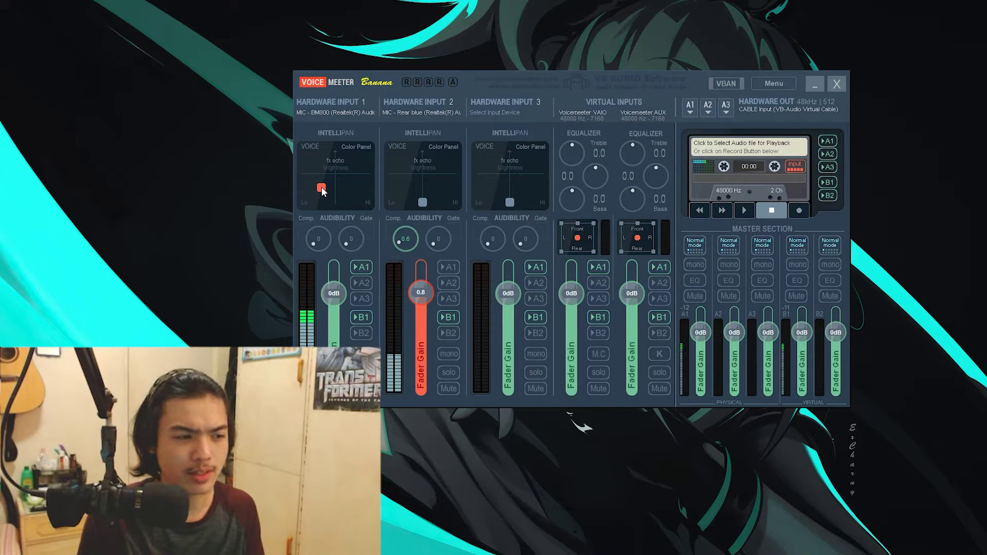
pyautogui.moveTo(322, 188); pyautogui.dragTo(321, 187)
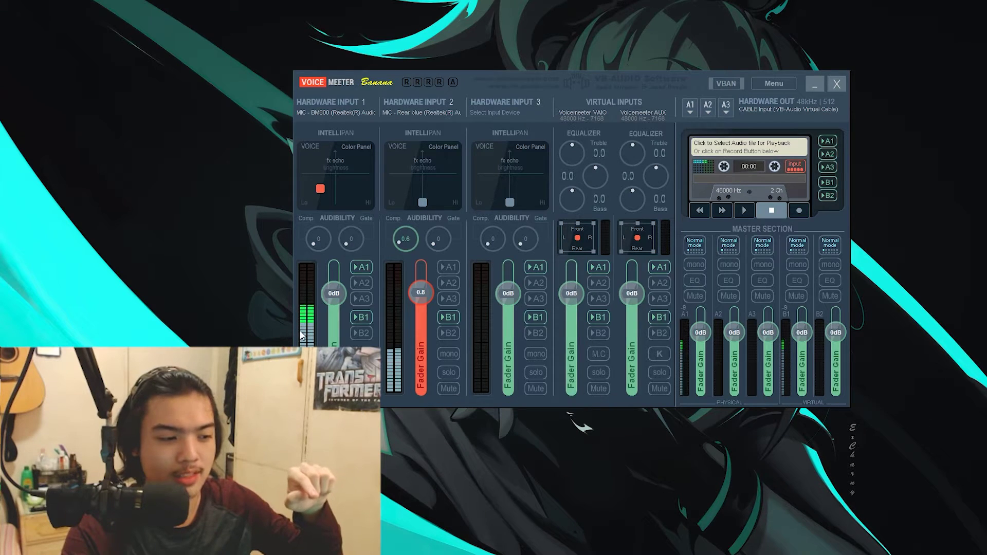
pyautogui.moveTo(351, 236); pyautogui.dragTo(588, 194)
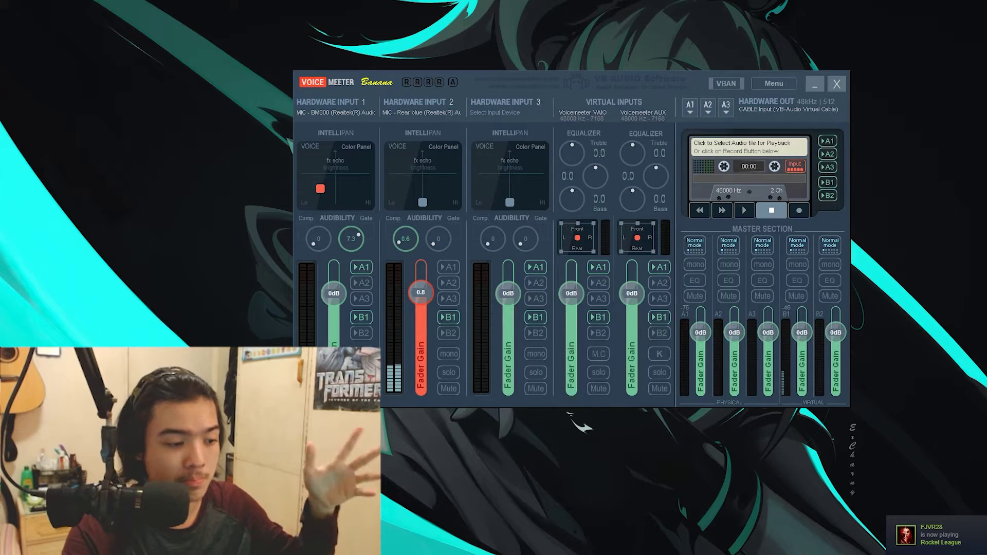
pyautogui.doubleClick(354, 239)
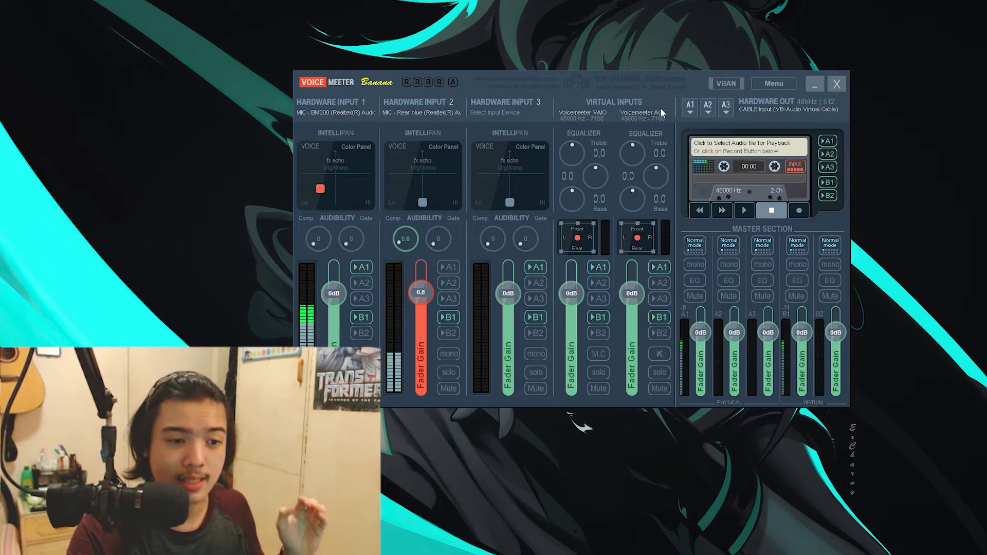
pyautogui.click(690, 113)
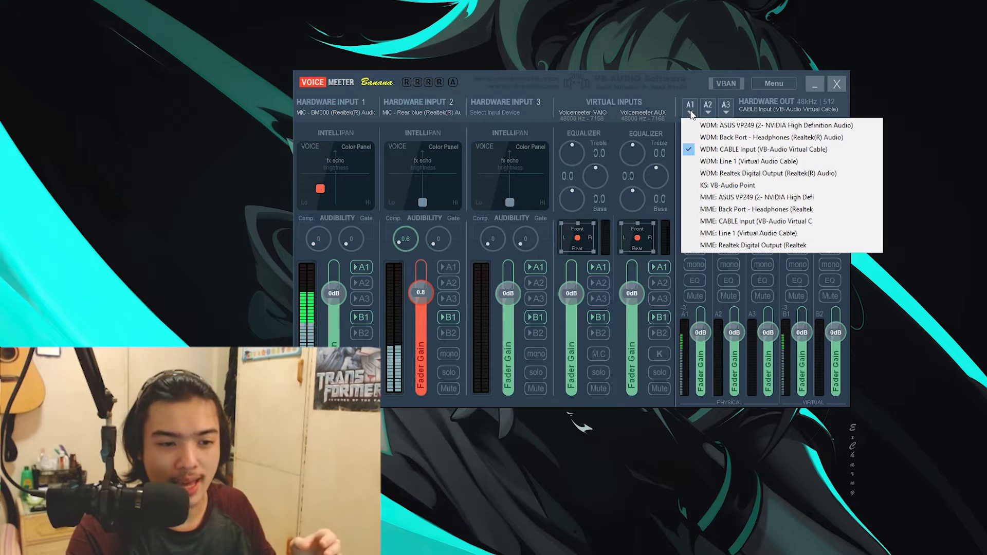
pyautogui.click(738, 150)
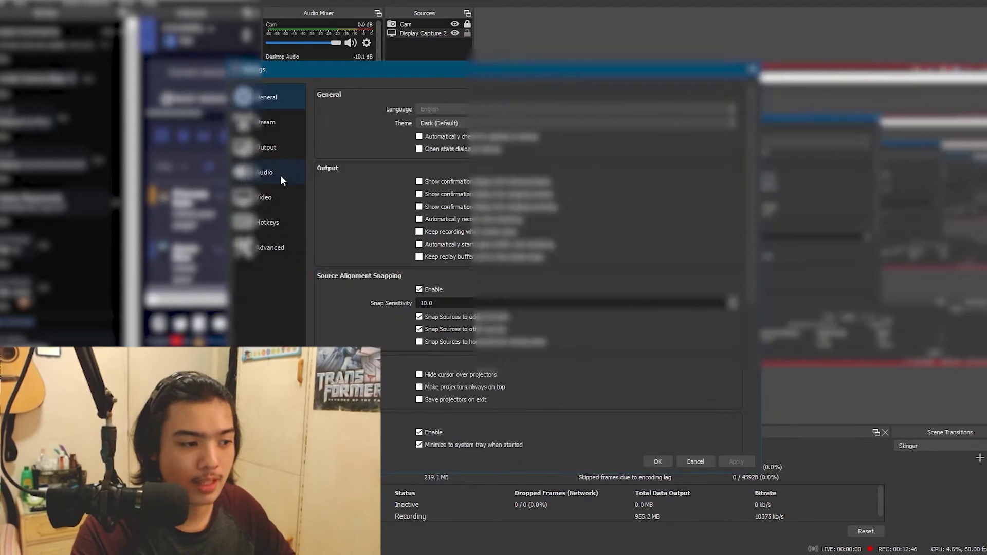
# Set Mic/Auxiliary Audio to CABLE Output (VB-Audio Virtual Cable) in Audio settings
pyautogui.click(280, 176)
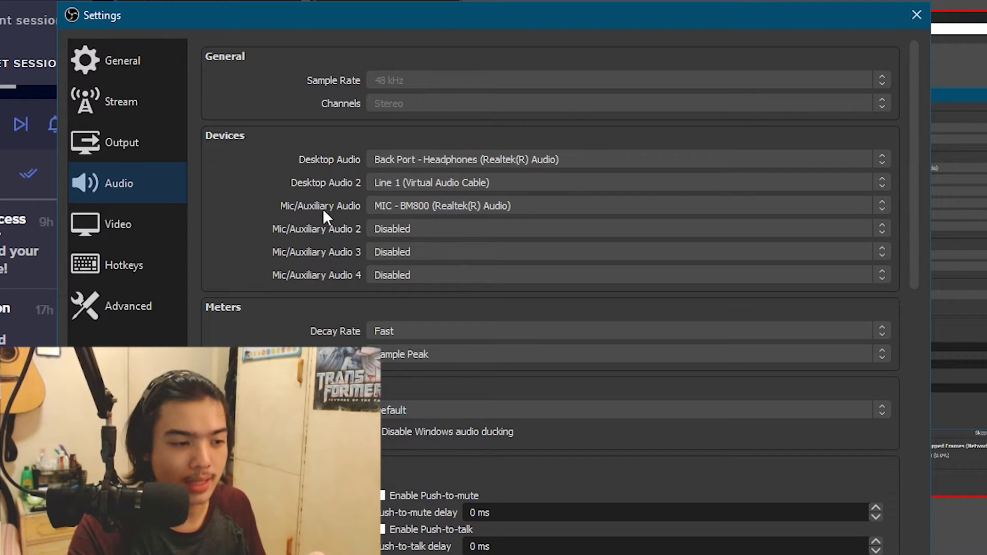
pyautogui.click(403, 206)
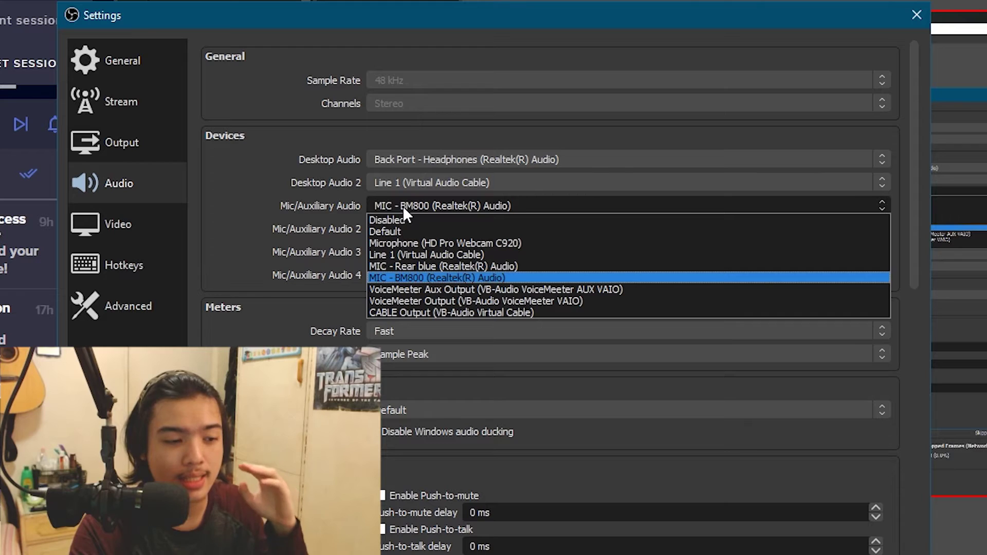
pyautogui.click(436, 310)
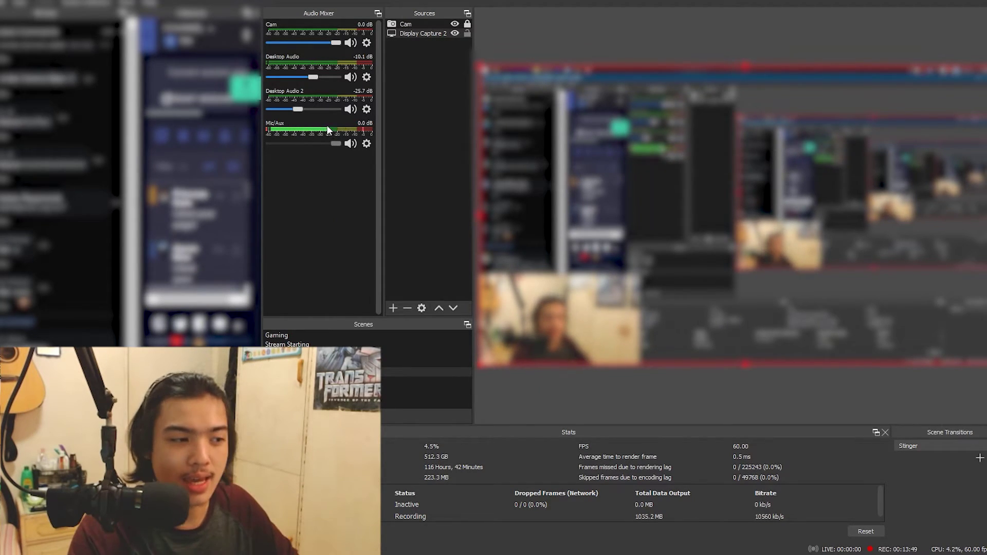
# Open the Mic/Aux Filters window, then minimize the browser and Voicemeeter to clear space
pyautogui.rightClick(312, 128)
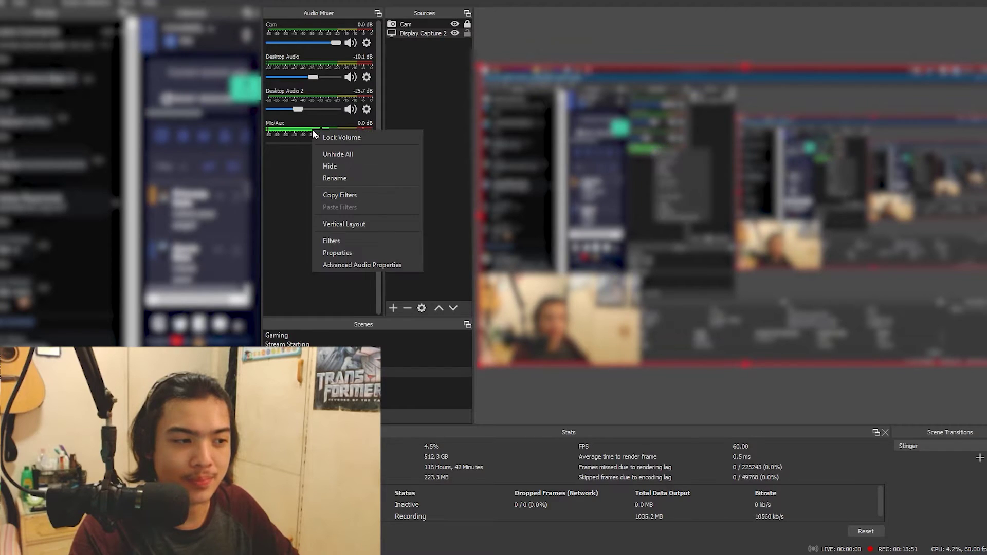
pyautogui.click(363, 242)
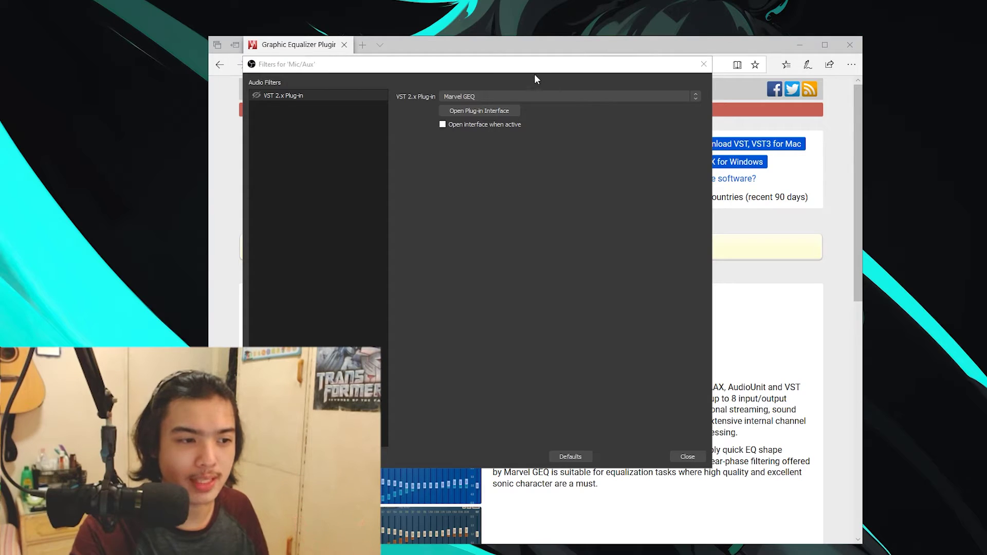
pyautogui.moveTo(525, 68); pyautogui.dragTo(518, 75)
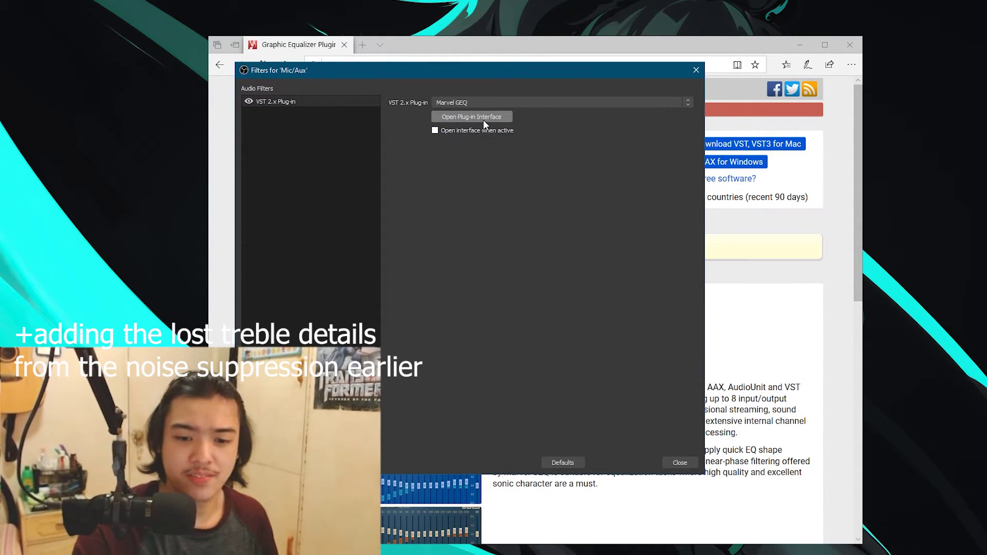
pyautogui.click(800, 45)
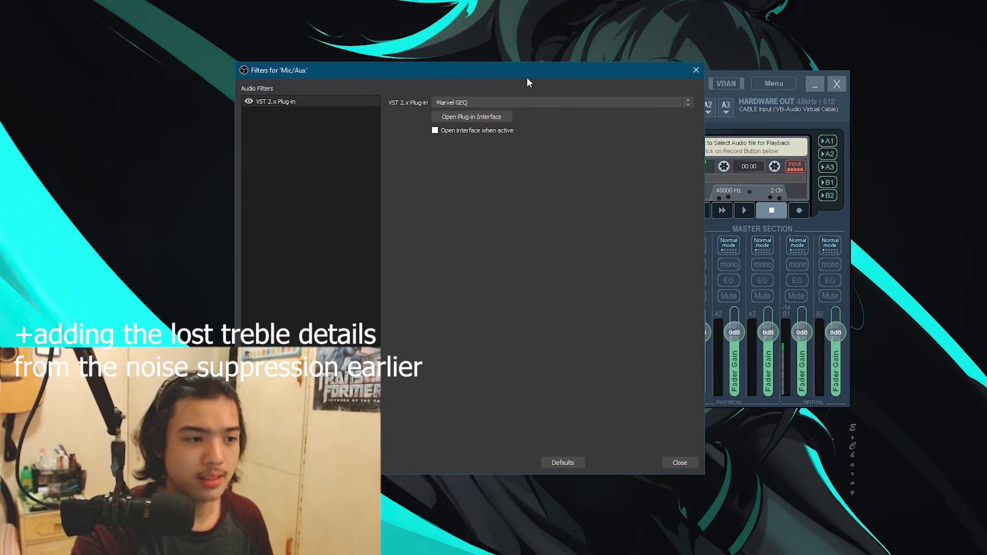
pyautogui.moveTo(527, 78); pyautogui.dragTo(500, 71)
pyautogui.click(814, 86)
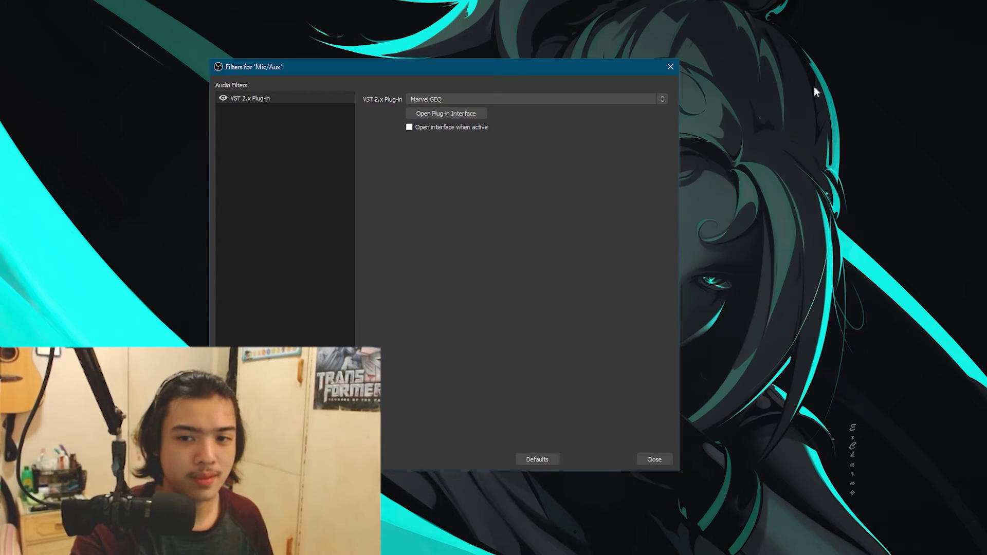
# Open the Marvel GEQ plug-in interface, review its bass and treble boost, then close it
pyautogui.click(442, 113)
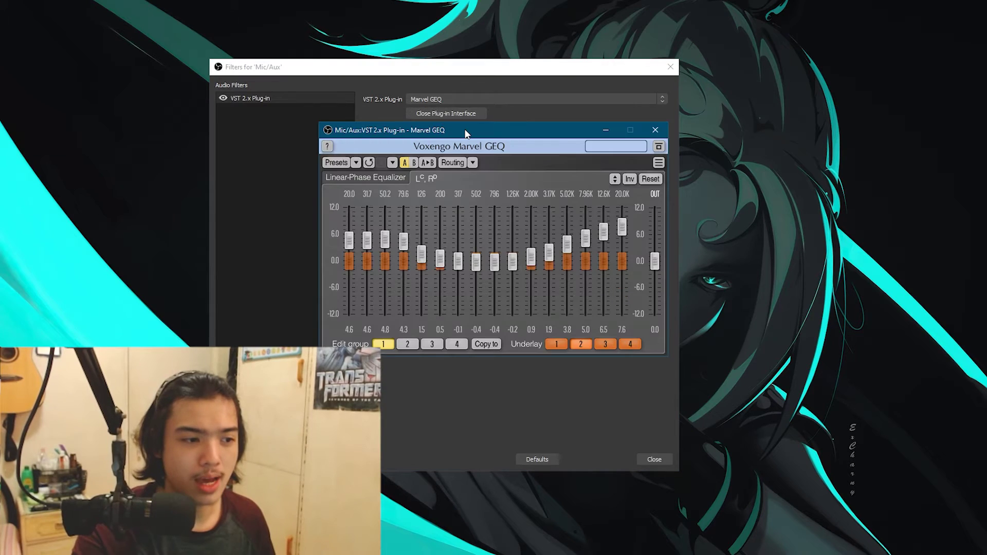
pyautogui.moveTo(462, 130); pyautogui.dragTo(557, 143)
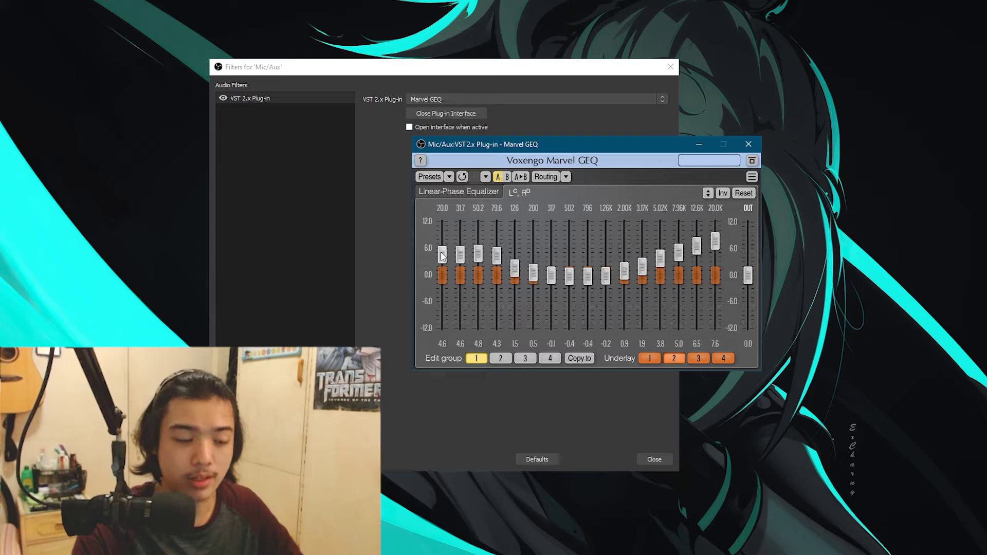
pyautogui.click(746, 143)
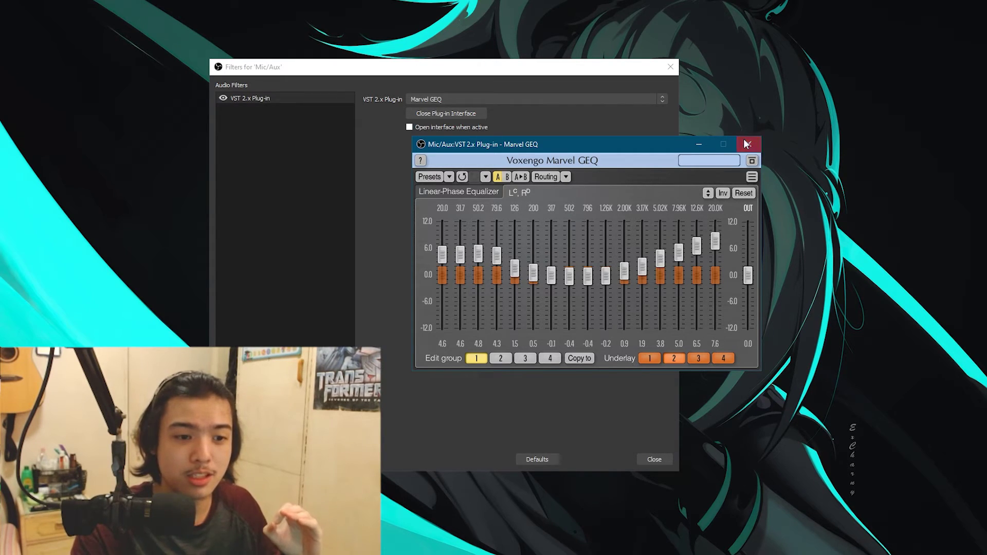
pyautogui.click(649, 459)
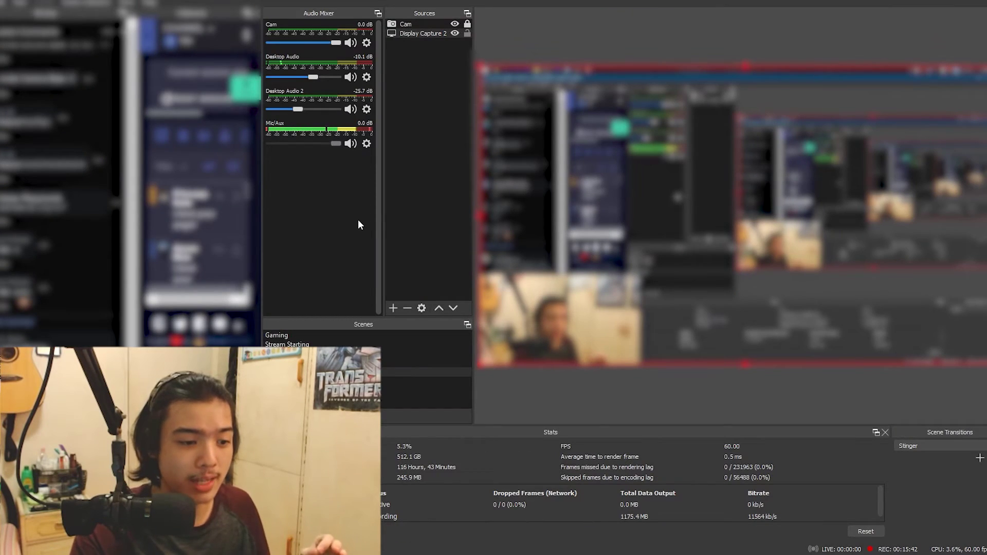
pyautogui.rightClick(335, 220)
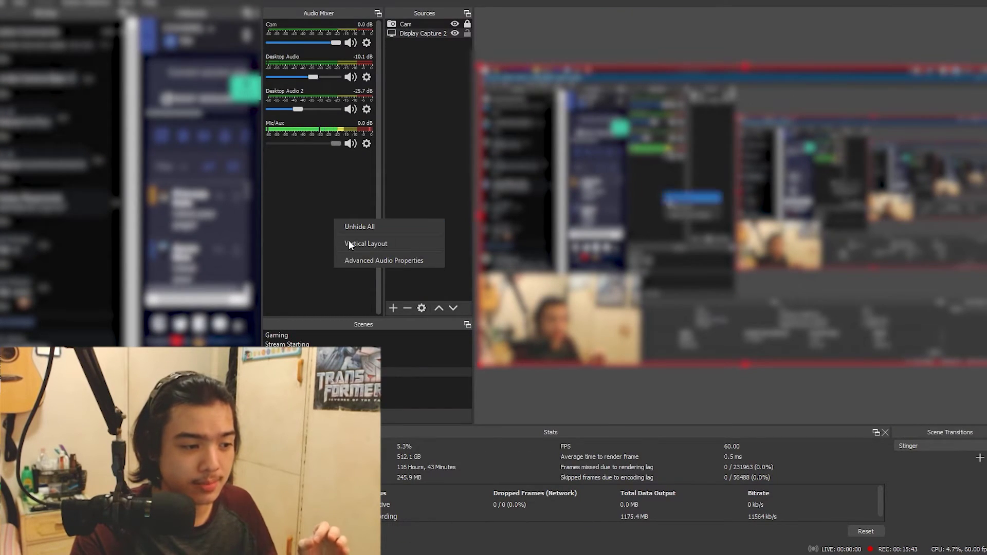
pyautogui.click(366, 261)
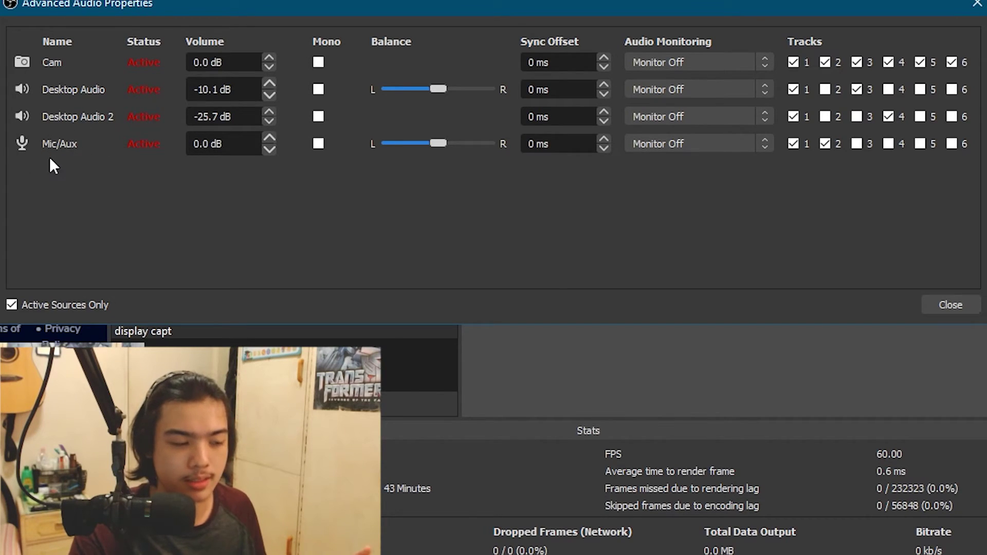
pyautogui.click(682, 140)
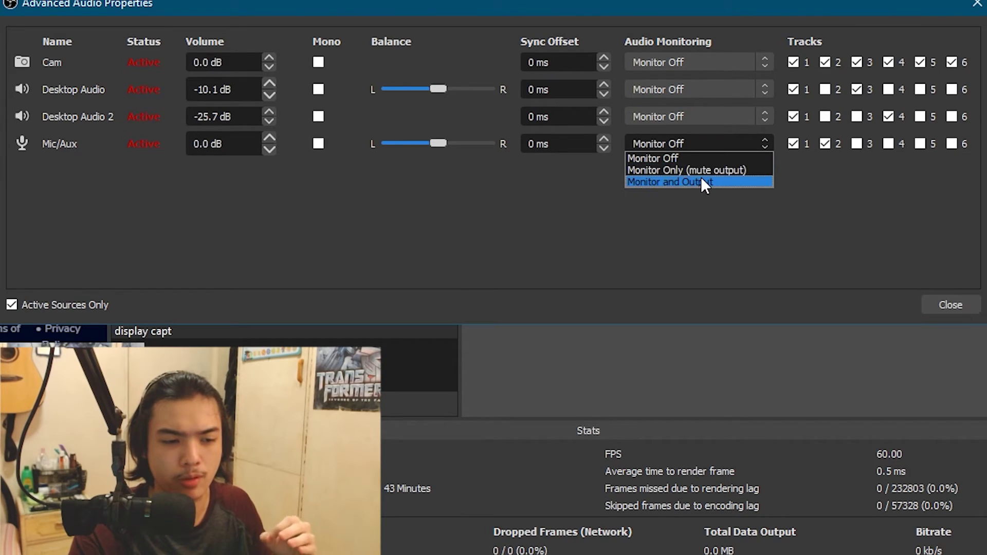
pyautogui.press('Escape')
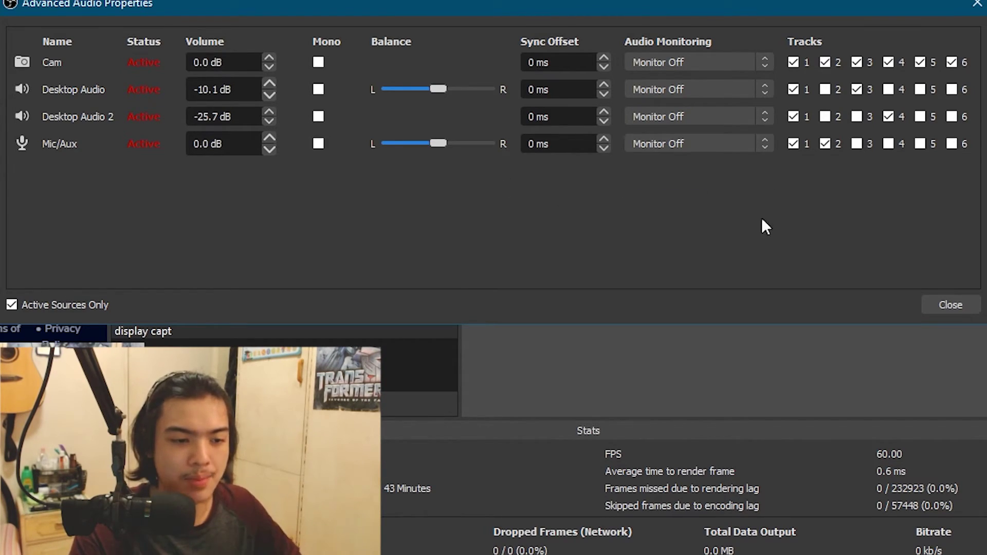
pyautogui.press('Escape')
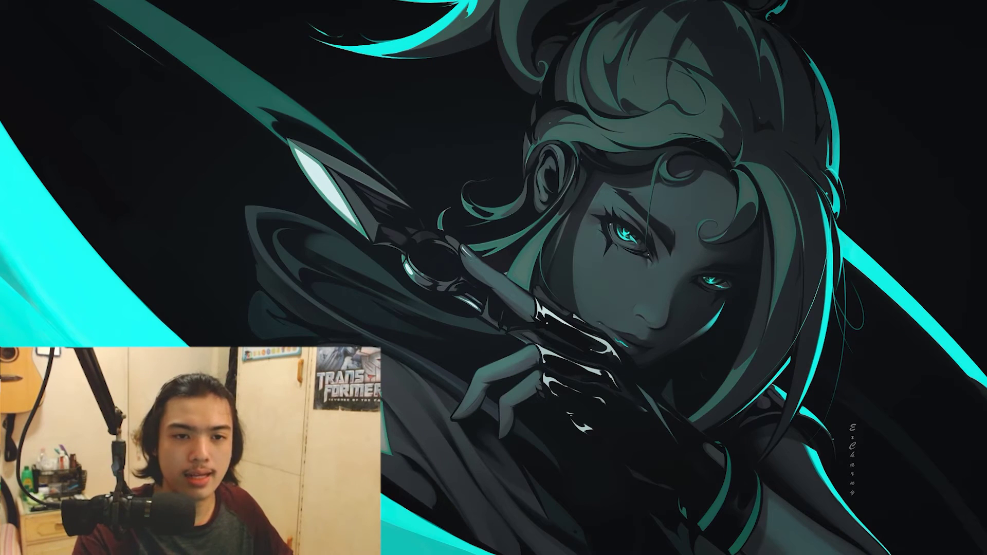
# Dock Realtek HD Audio Manager at the left screen edge with Voicemeeter raised on the right
pyautogui.moveTo(575, 88); pyautogui.dragTo(184, 87)
pyautogui.moveTo(660, 82); pyautogui.dragTo(773, 62)
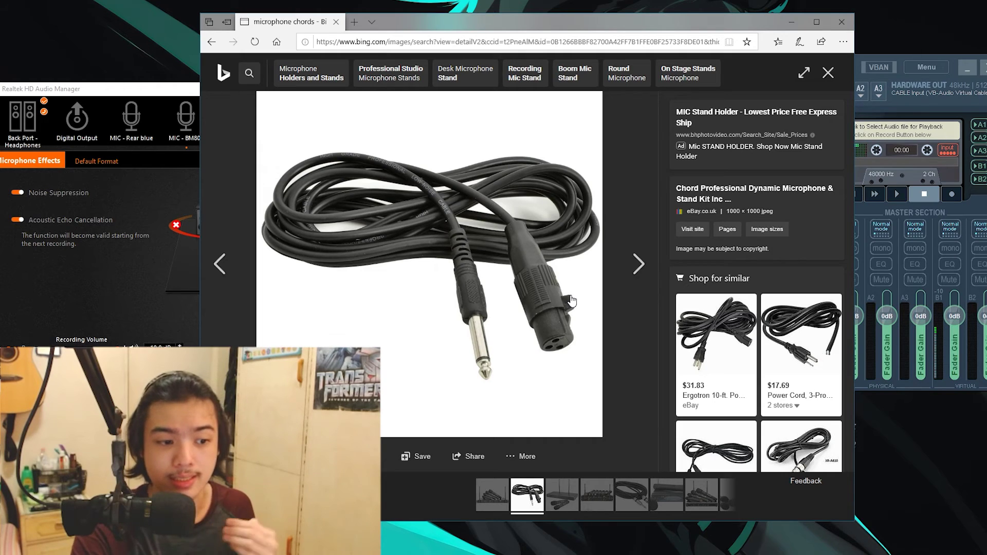
# Show image results for 'bm800' in Edge, then minimize it and raise Realtek beside Voicemeeter
pyautogui.click(448, 42)
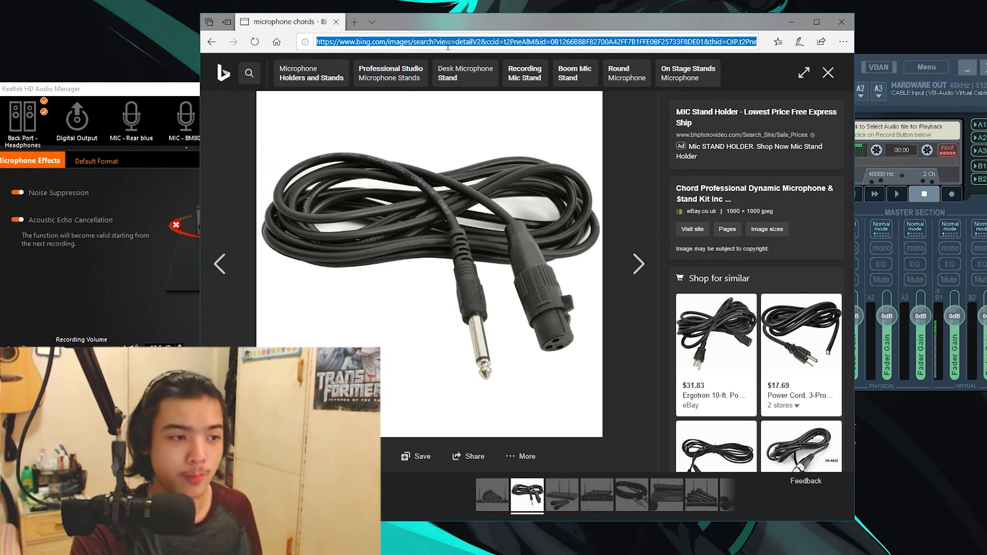
pyautogui.write('bm800')
pyautogui.press('Return')
pyautogui.click(363, 109)
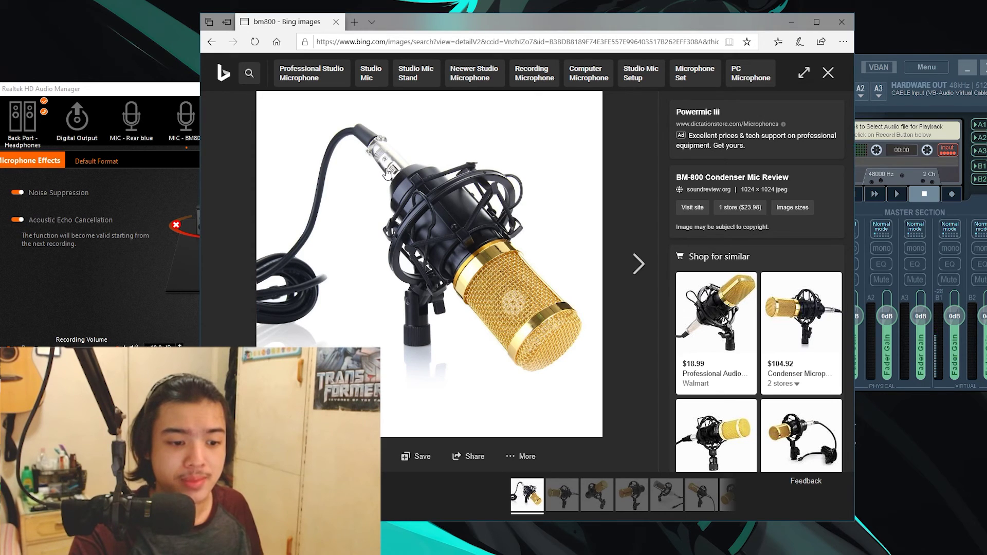
pyautogui.click(791, 22)
pyautogui.moveTo(274, 90); pyautogui.dragTo(308, 64)
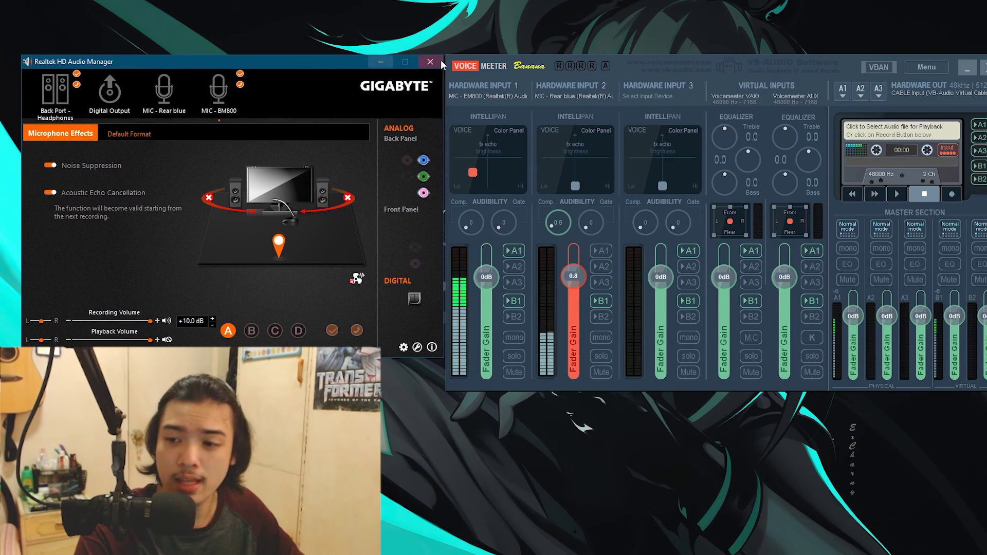